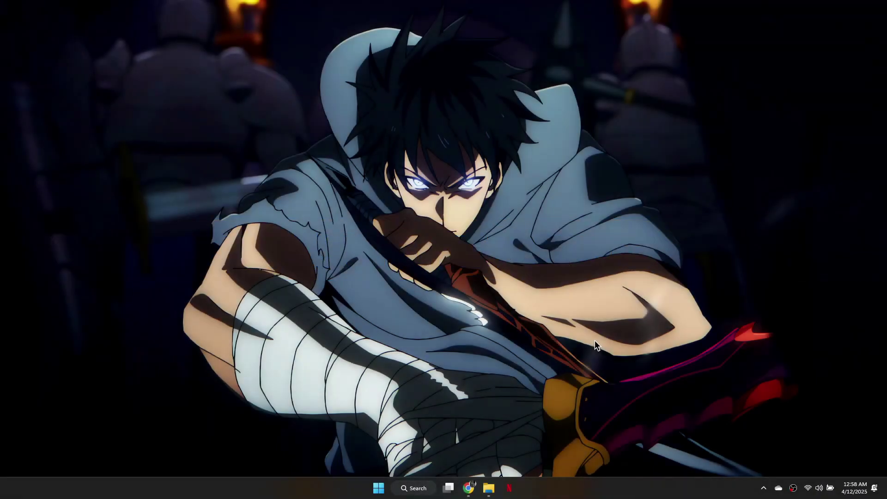
# Step: Search Windows for 'roblox' and open the context menu on the Roblox Player result
pyautogui.click(415, 492)
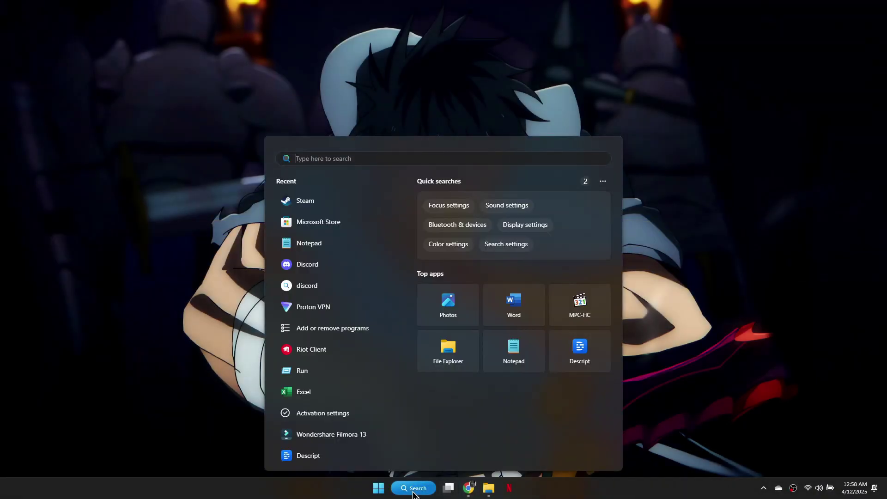
pyautogui.write('roblox')
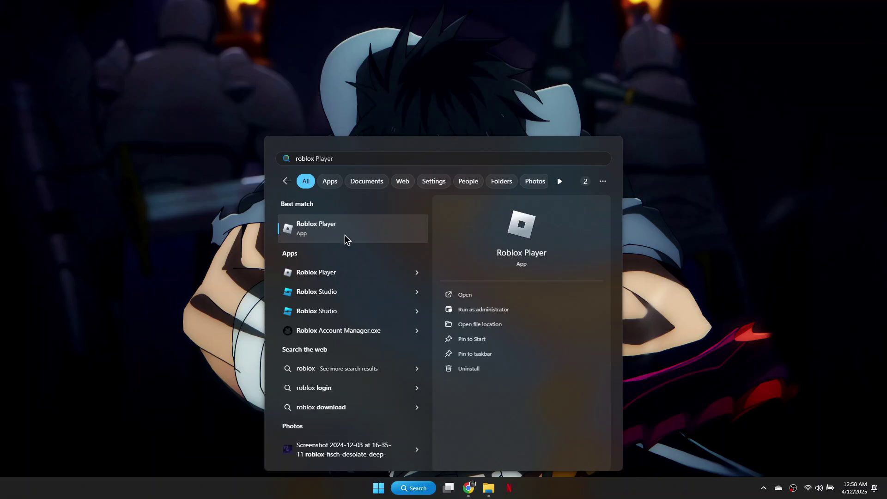
pyautogui.rightClick(343, 236)
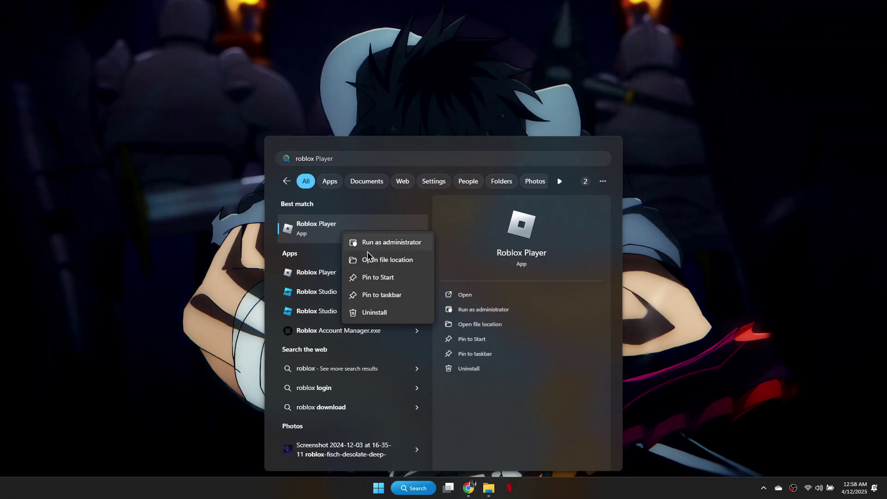
# Step: Follow the Roblox Player shortcut to its version folder and open RobloxPlayerBeta's context menu
pyautogui.click(378, 259)
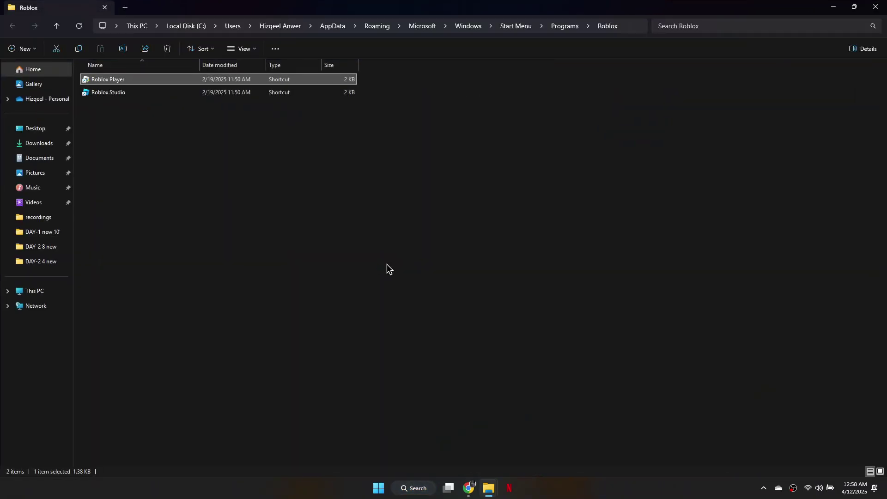
pyautogui.rightClick(122, 79)
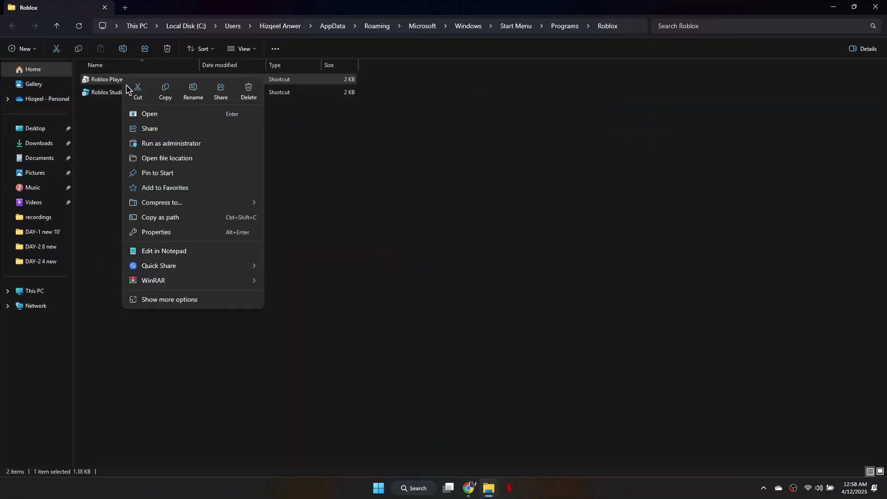
pyautogui.click(139, 159)
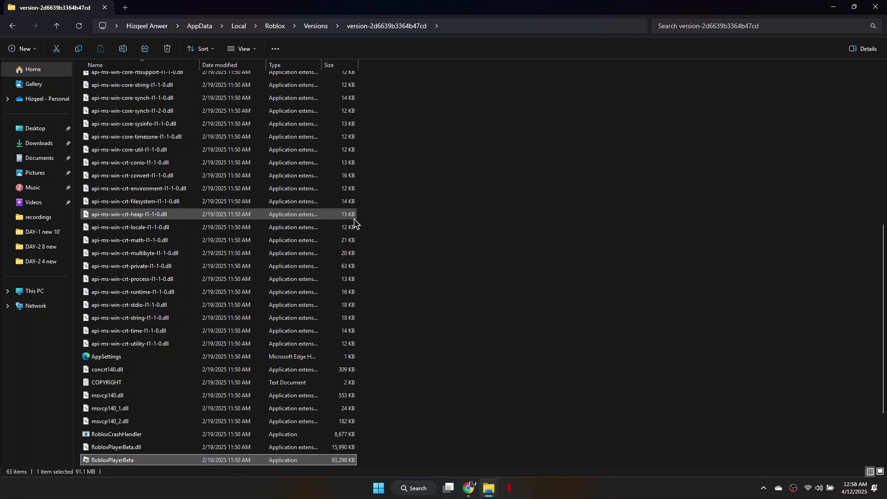
pyautogui.rightClick(122, 459)
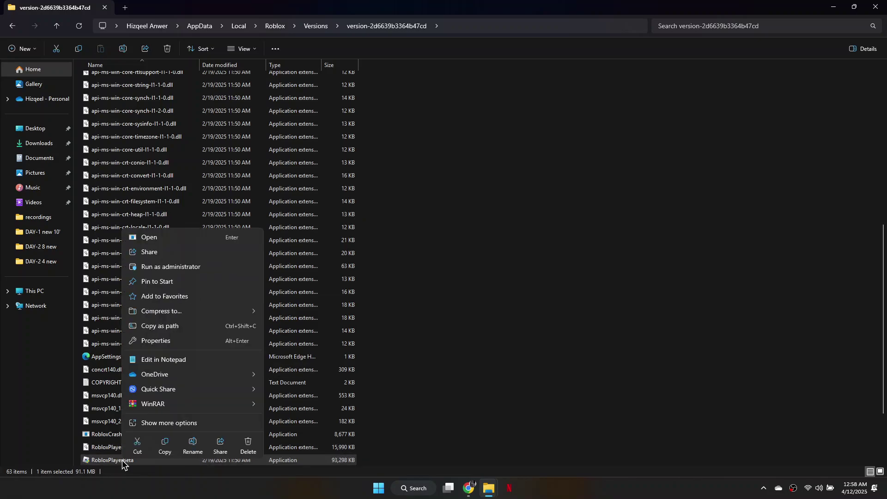
# Step: Set RobloxPlayerBeta to run in Windows 7 compatibility mode as administrator and apply
pyautogui.click(154, 340)
pyautogui.moveTo(224, 162)
pyautogui.mouseDown()
pyautogui.moveTo(340, 186)
pyautogui.moveTo(423, 164)
pyautogui.mouseUp()
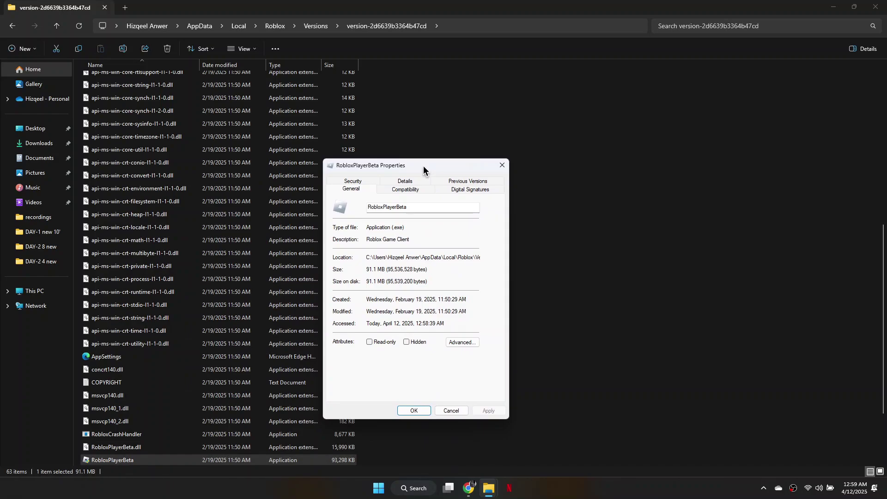
pyautogui.click(405, 187)
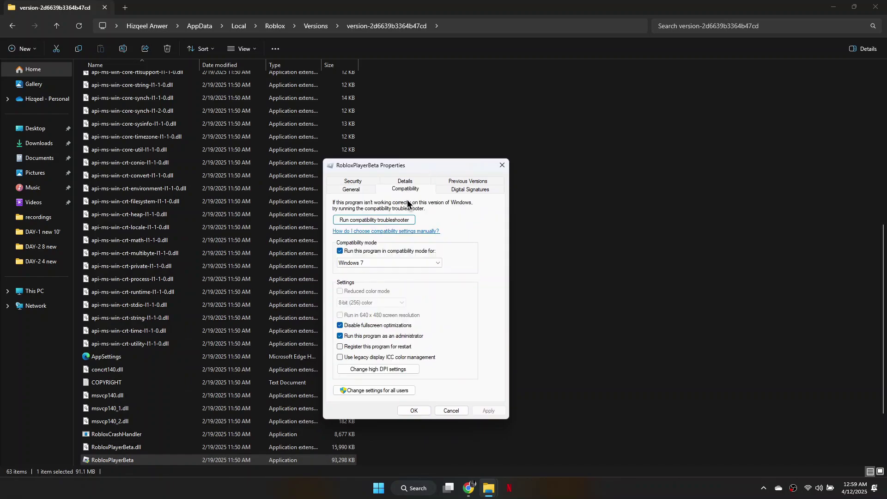
pyautogui.click(350, 251)
pyautogui.click(357, 264)
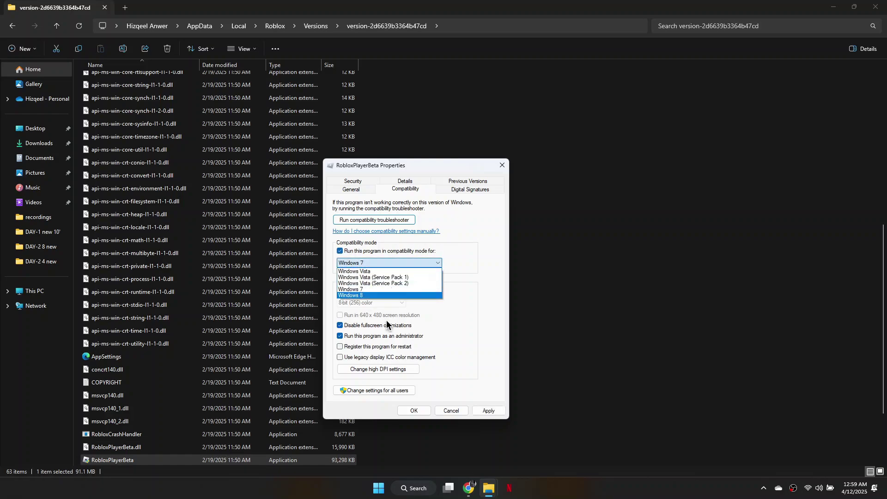
pyautogui.click(495, 277)
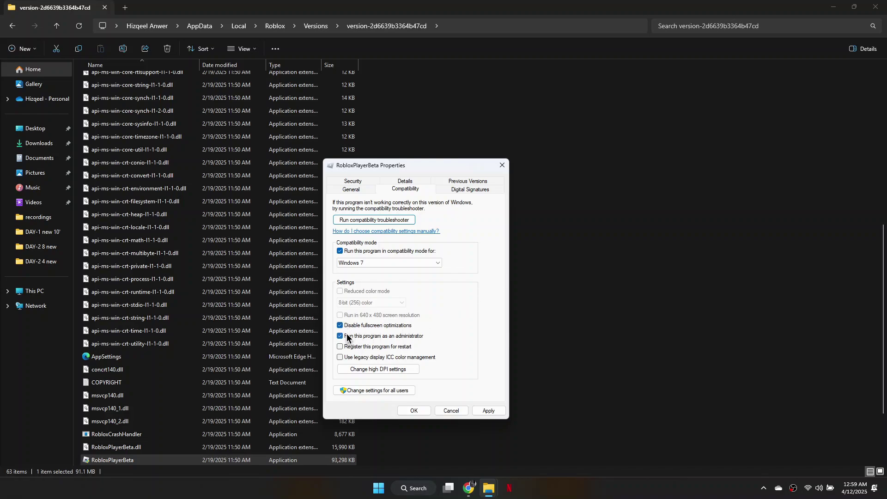
pyautogui.click(489, 410)
pyautogui.click(414, 410)
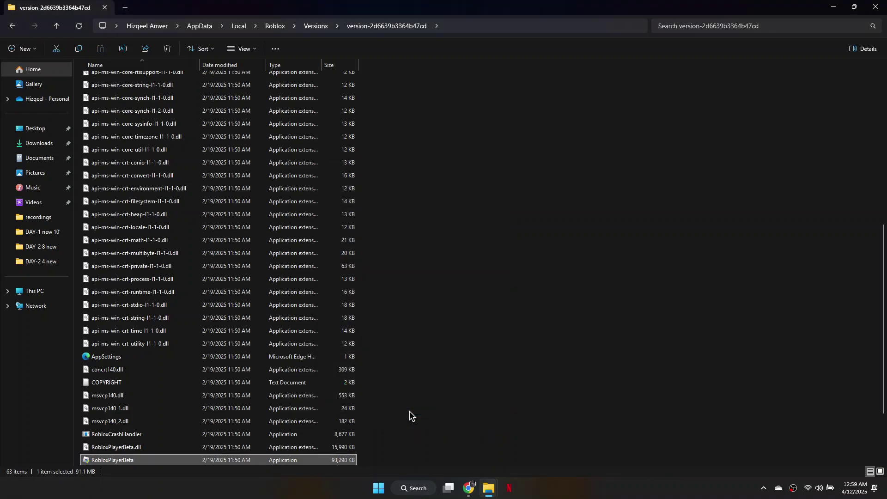
# Step: Close File Explorer and launch Device Manager from Windows search
pyautogui.click(875, 7)
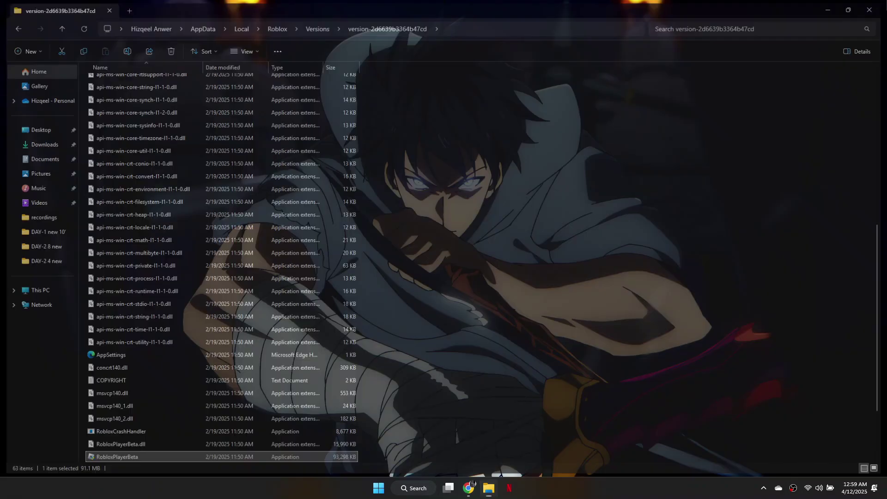
pyautogui.click(408, 487)
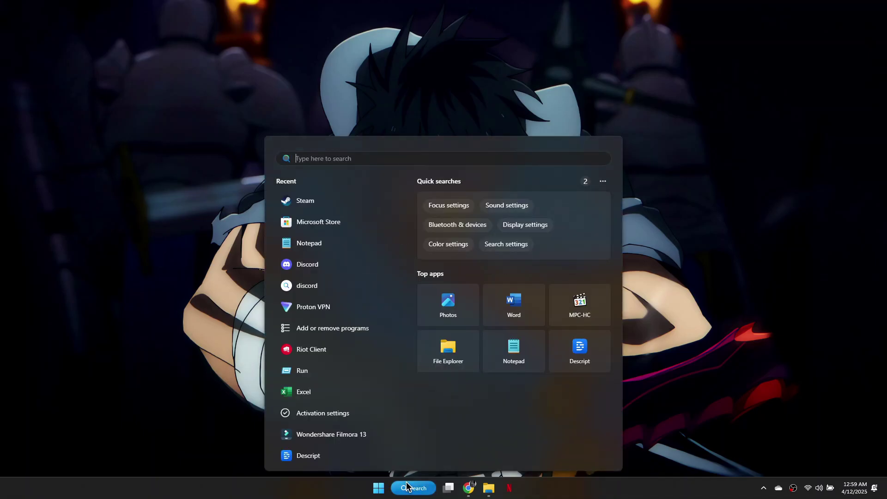
pyautogui.write('dev')
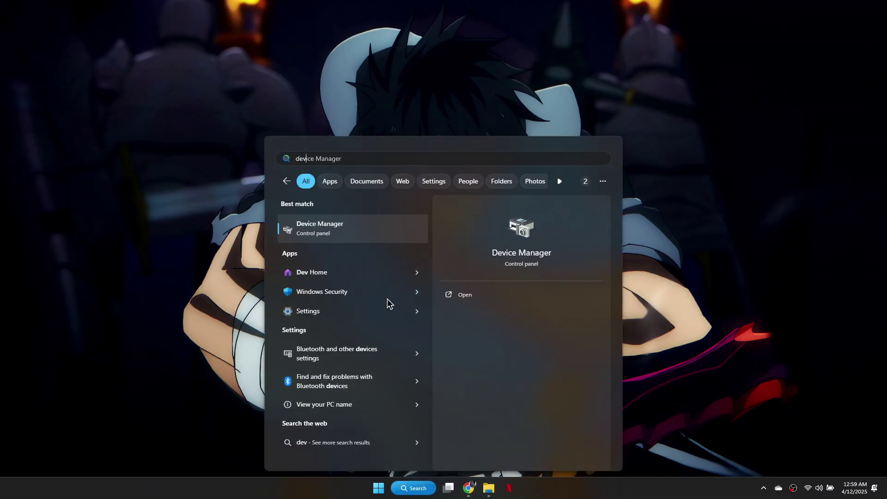
pyautogui.click(386, 229)
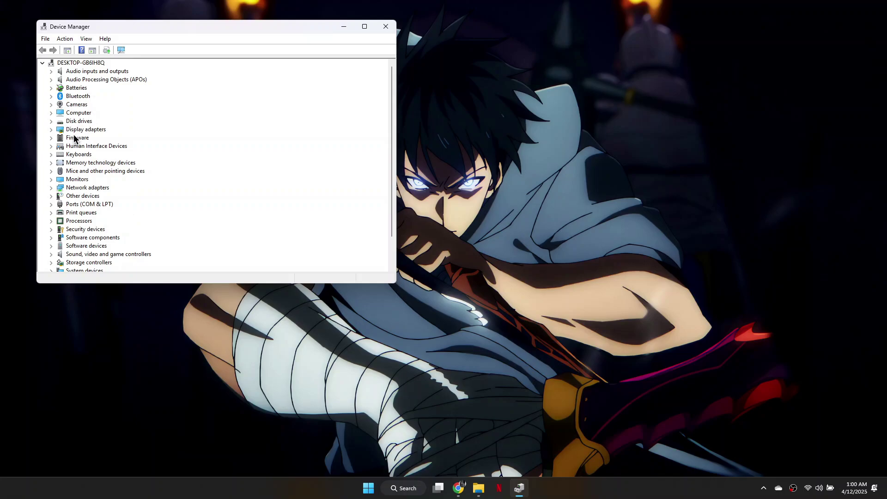
# Step: Confirm the NVIDIA GeForce RTX 3050 already has the best driver, then close Device Manager
pyautogui.click(53, 132)
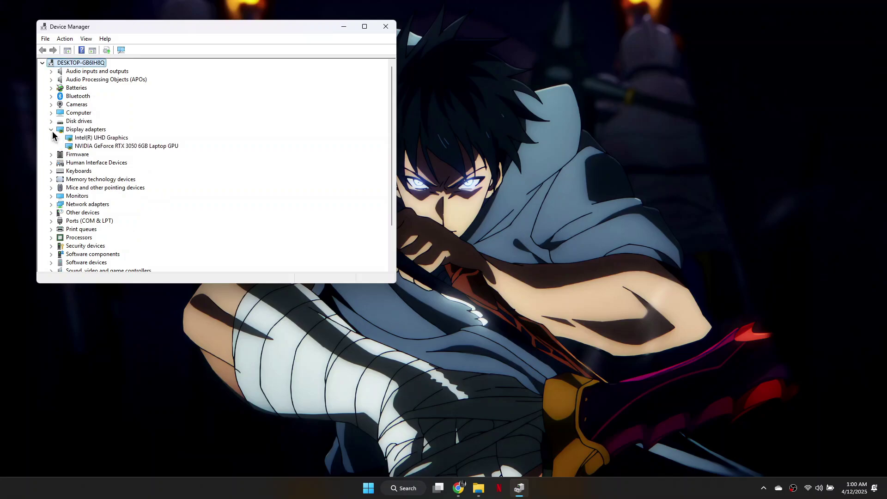
pyautogui.click(112, 147)
pyautogui.rightClick(112, 150)
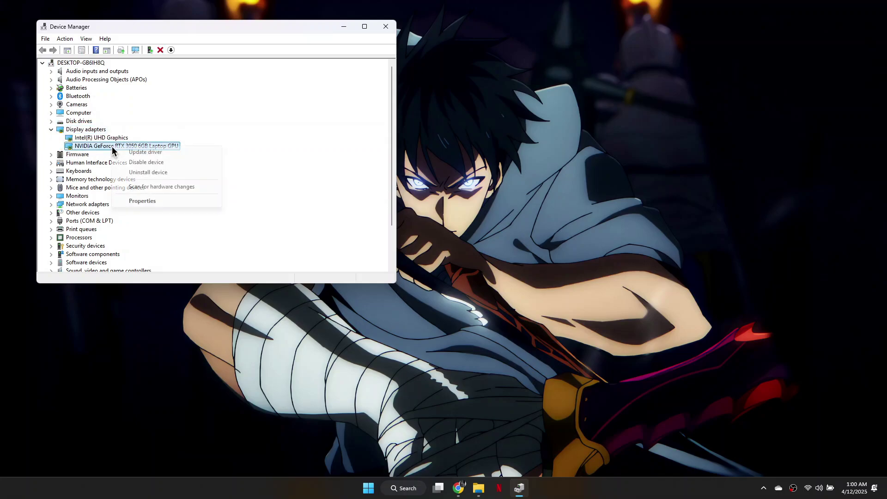
pyautogui.click(150, 157)
pyautogui.click(218, 143)
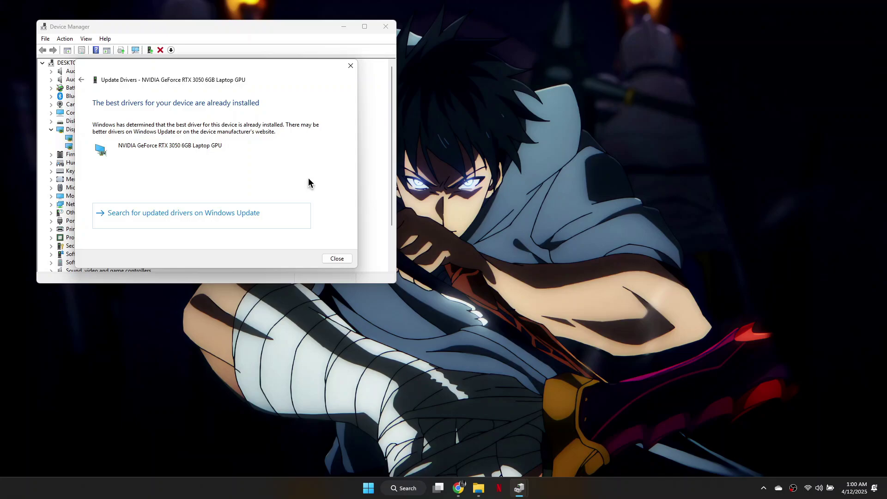
pyautogui.click(337, 259)
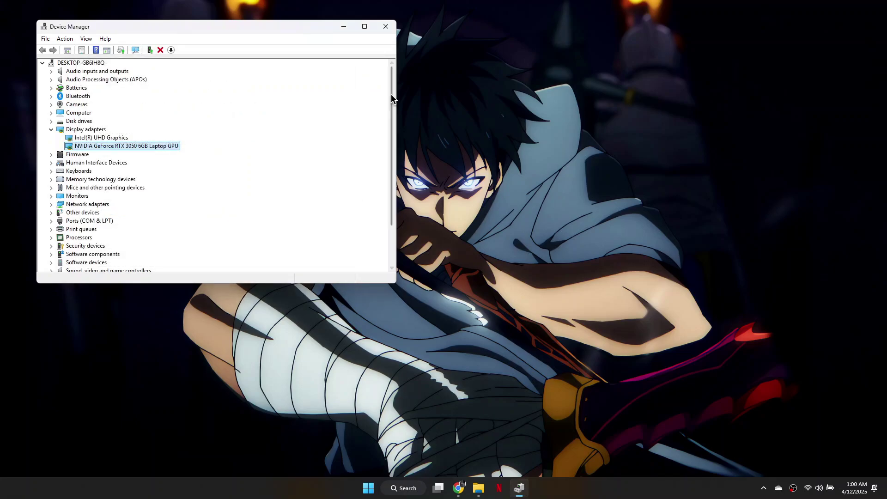
pyautogui.click(386, 26)
# Step: Show the Start menu power options, including Restart
pyautogui.click(379, 489)
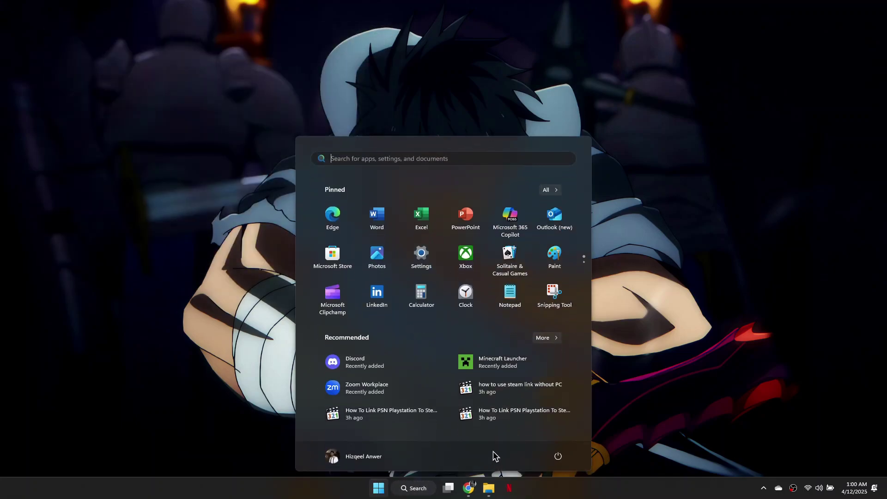
pyautogui.click(558, 455)
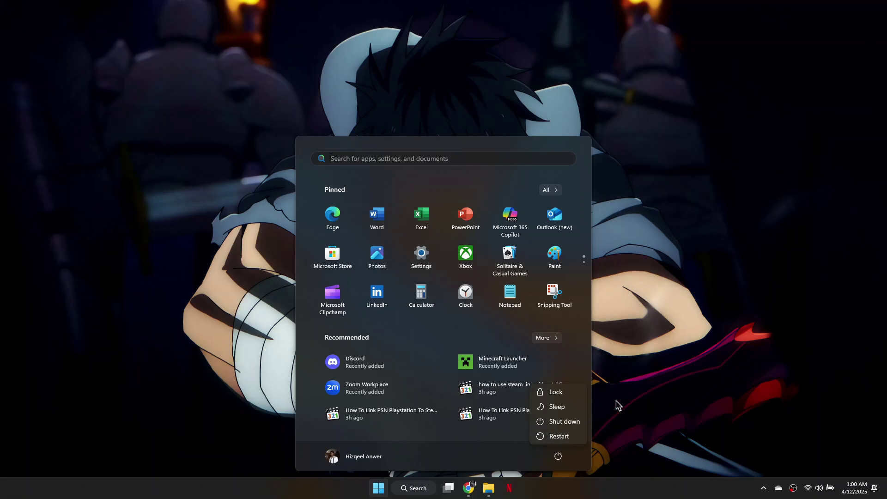